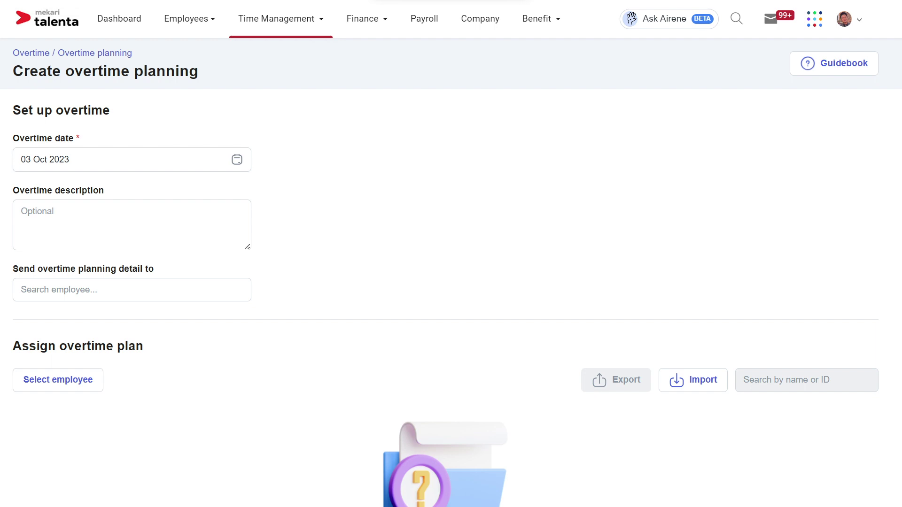
# Fill in the overtime setup with date 03 Oct 2023, description "Overtime Q4" and an employee to receive the planning detail
pyautogui.click(69, 160)
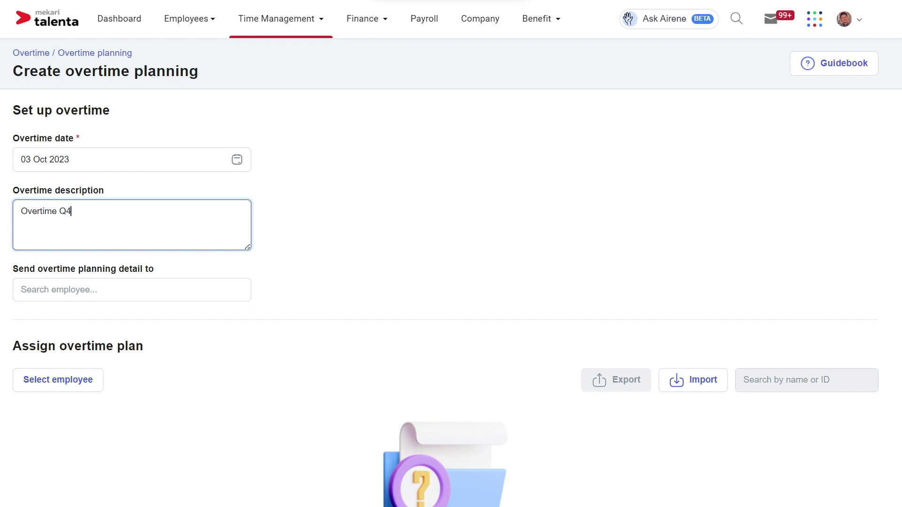
pyautogui.click(94, 289)
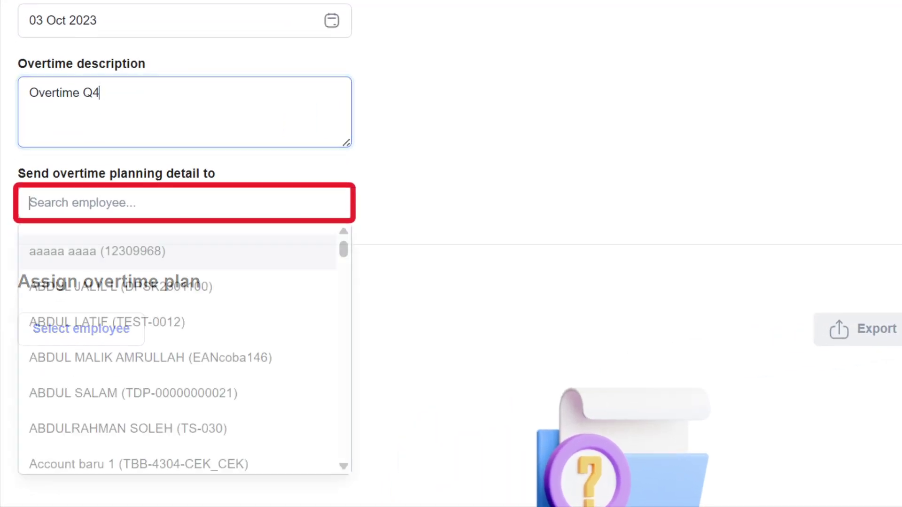
pyautogui.click(121, 286)
# Add a Staff Sales employee to the selection and filter the employee list by the Sales Department organization
pyautogui.scroll(-3, 452, 273)
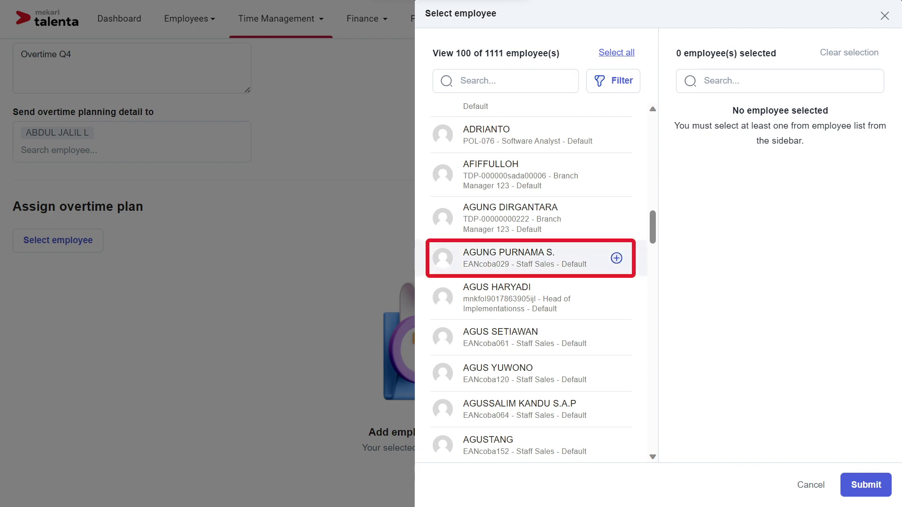
pyautogui.click(616, 258)
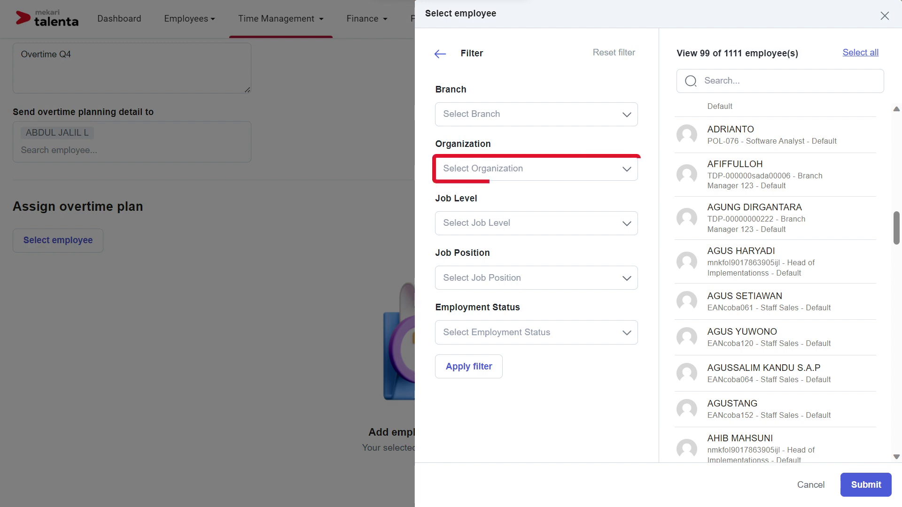
pyautogui.click(536, 168)
pyautogui.click(448, 254)
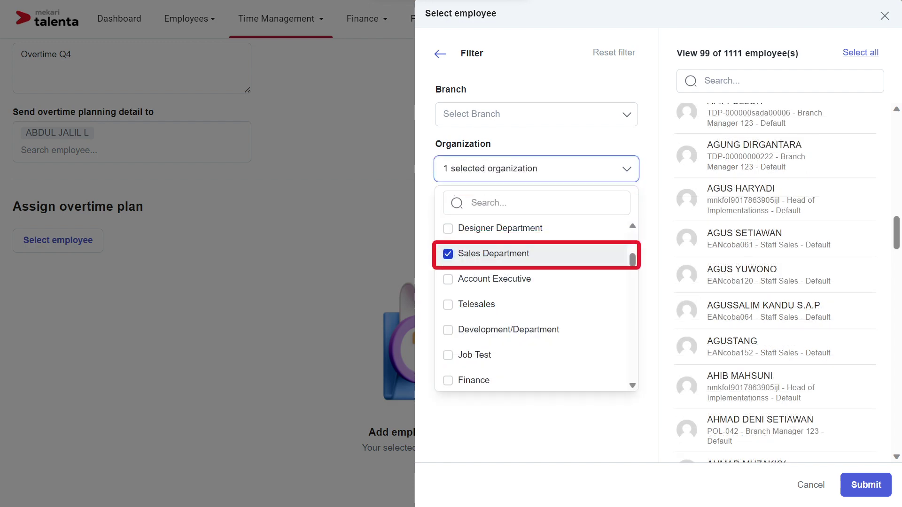
pyautogui.press('Escape')
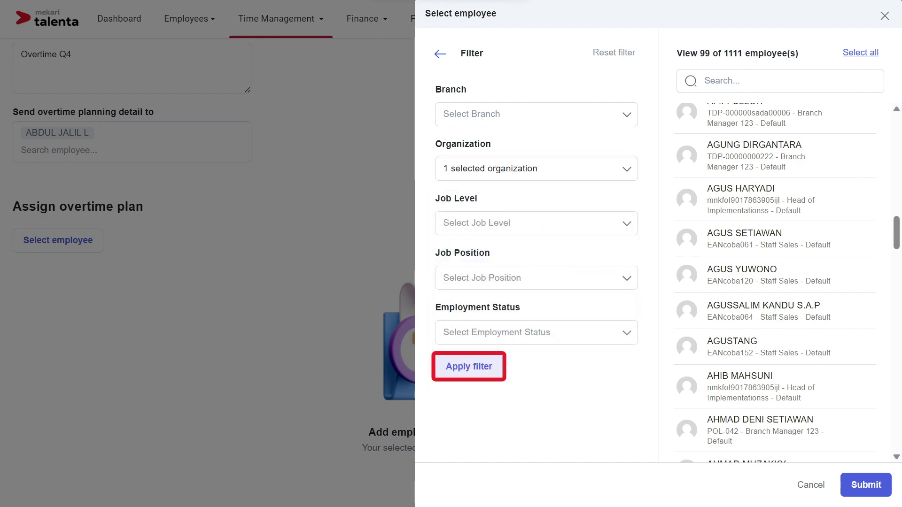
pyautogui.click(469, 367)
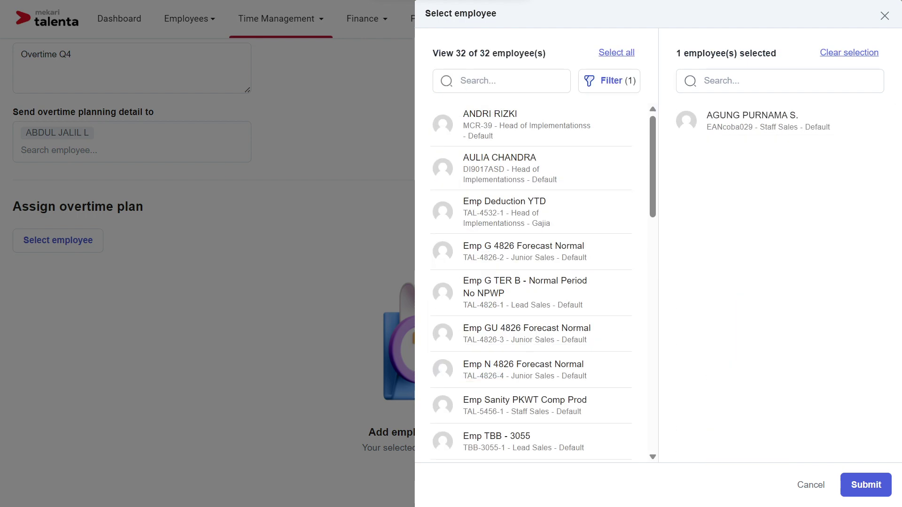
# Add the first two Head of Implementationss employees from the filtered list and submit the employee selection
pyautogui.click(616, 125)
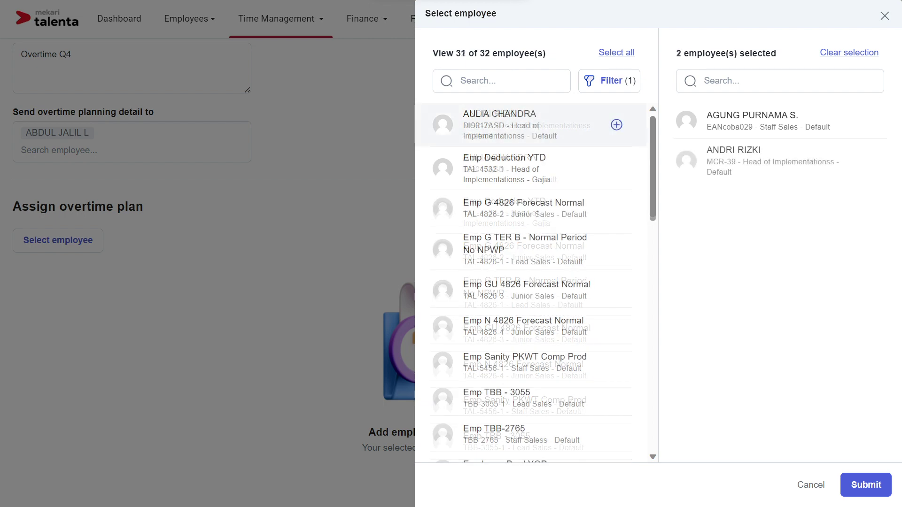
pyautogui.click(617, 124)
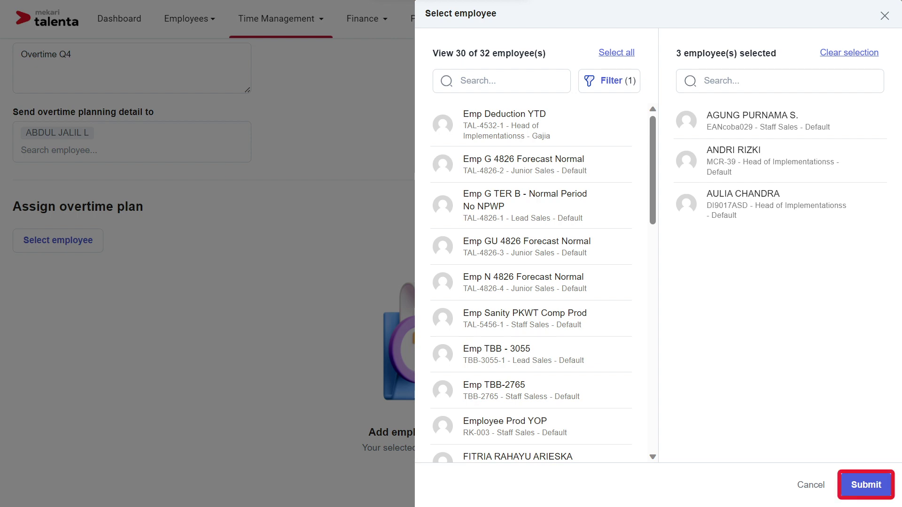
pyautogui.click(866, 485)
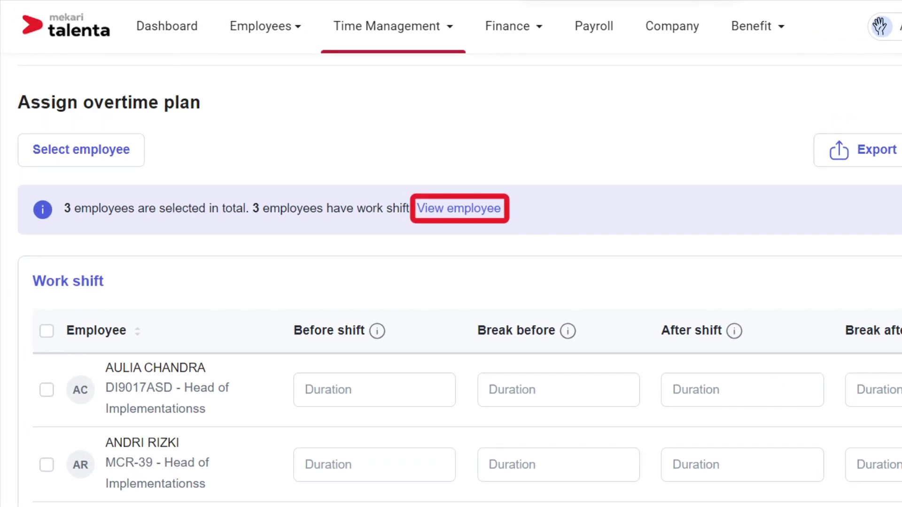
# View the employees assigned to the overtime plan from the work shift summary
pyautogui.click(460, 208)
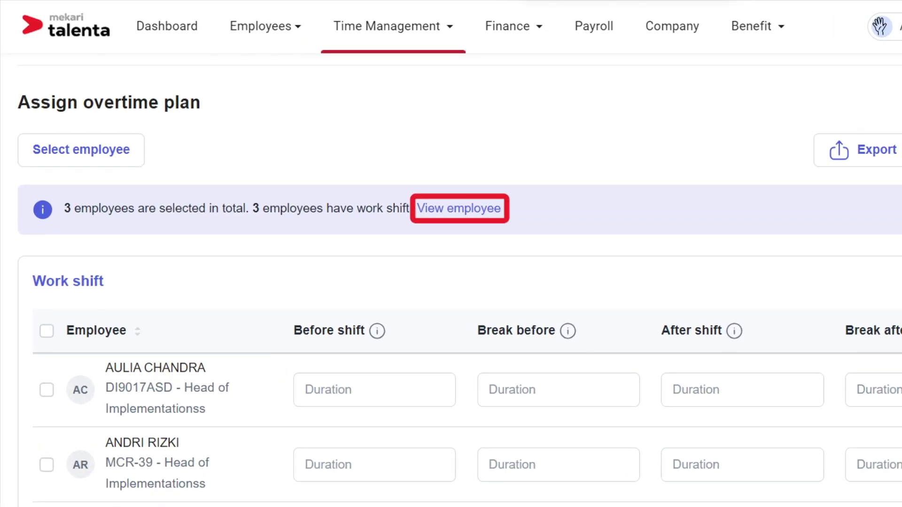
pyautogui.click(459, 208)
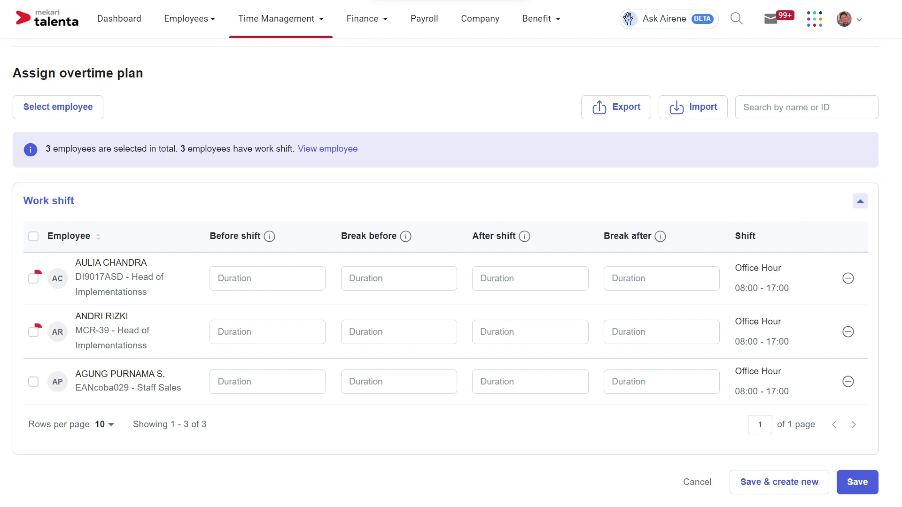
# Select the first two employees in the Work shift table
pyautogui.click(34, 278)
pyautogui.click(34, 331)
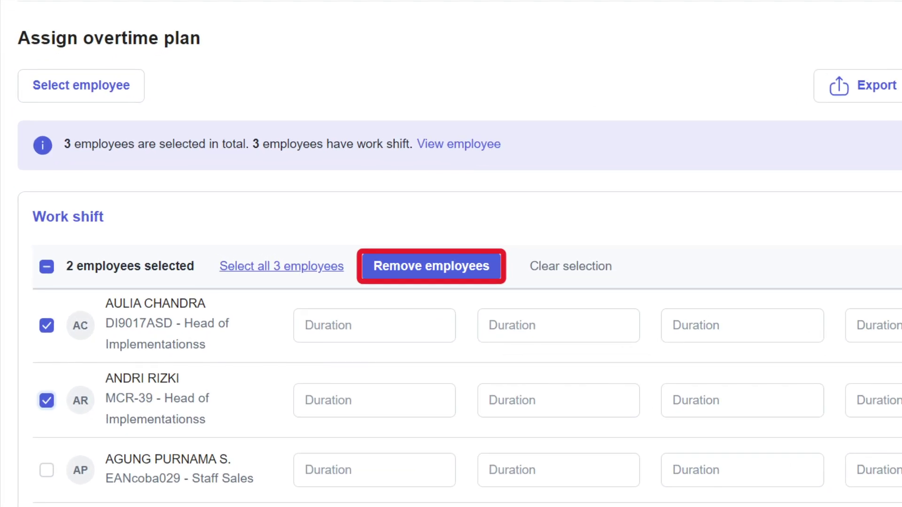
# Set the first employee's overtime to 01:00 before shift and 01:00 after shift, leaving the break before empty
pyautogui.click(375, 325)
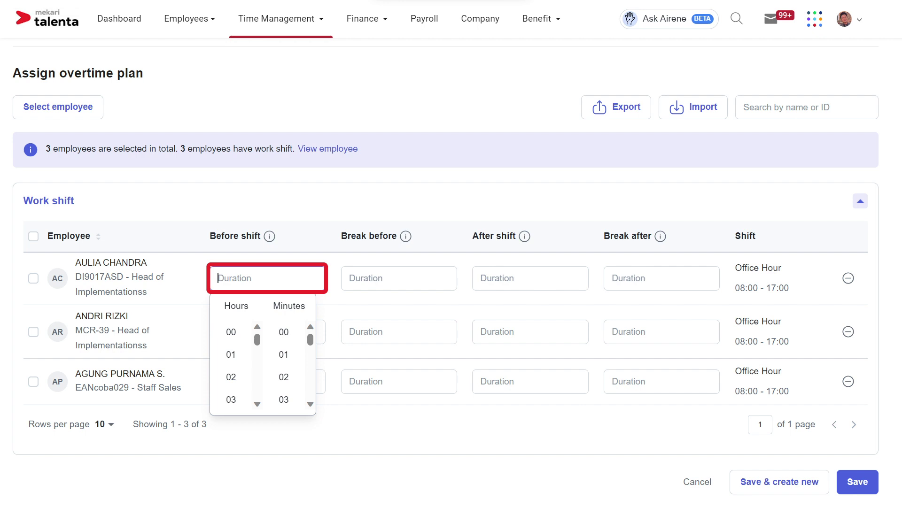
pyautogui.write('01:00')
pyautogui.click(398, 278)
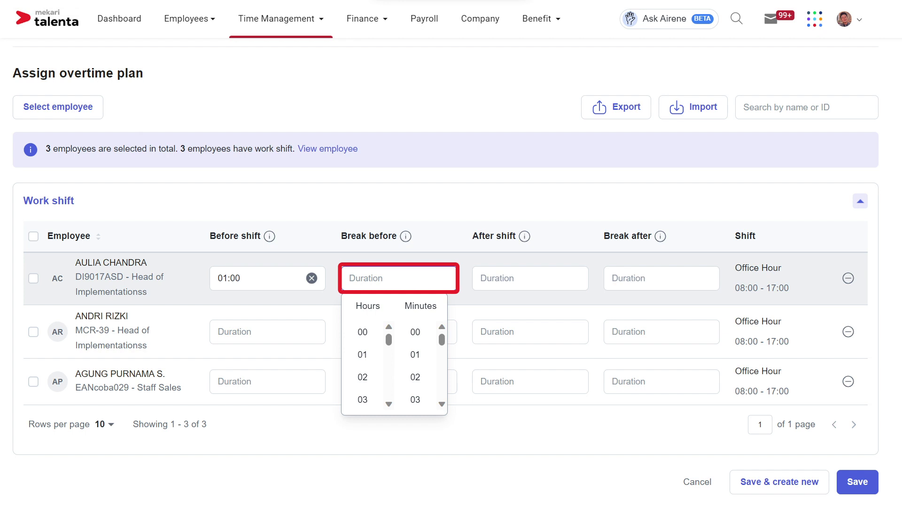
pyautogui.press('Tab')
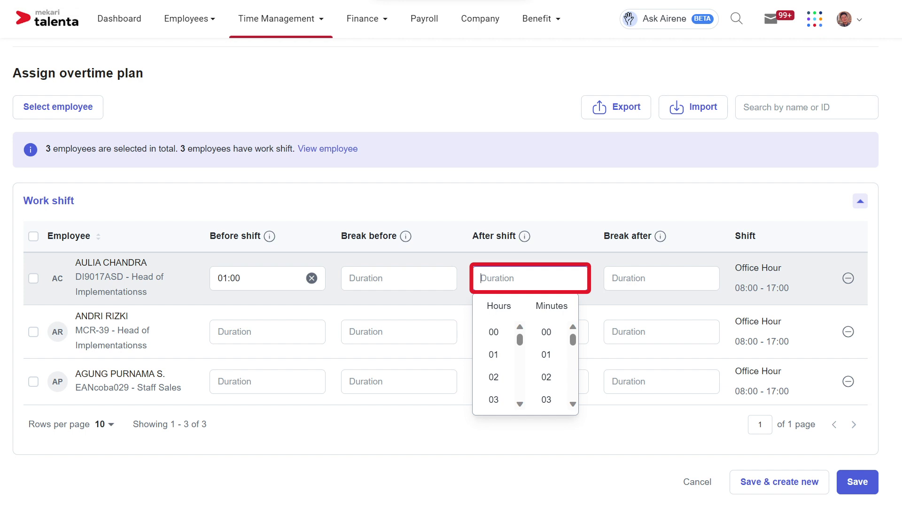
pyautogui.write('01:00')
pyautogui.press('Tab')
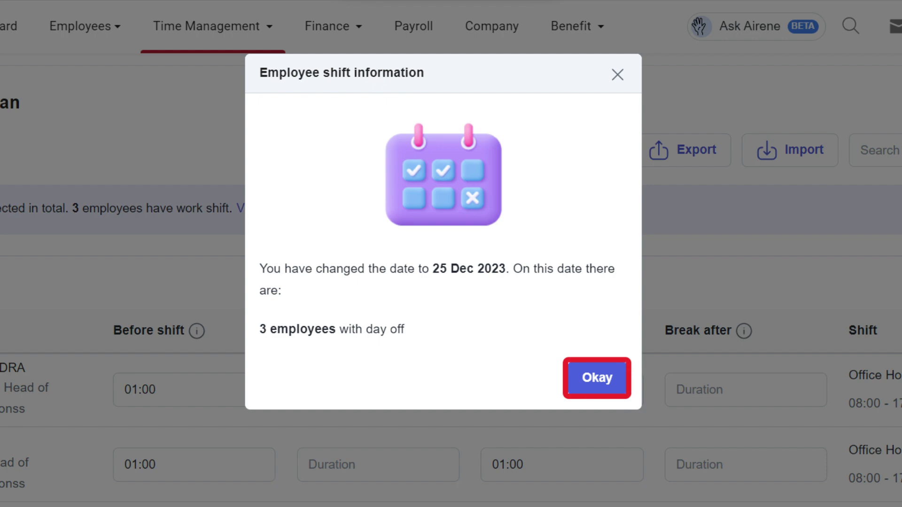
# Change the overtime date to 25 Dec 2023, acknowledge the shift information, and select the first two day-off employees
pyautogui.press('Return')
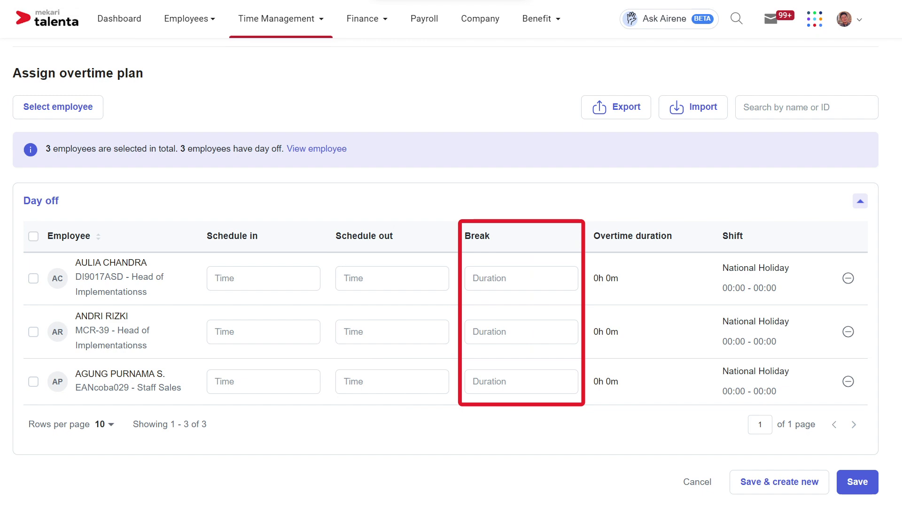
pyautogui.click(33, 279)
pyautogui.click(34, 332)
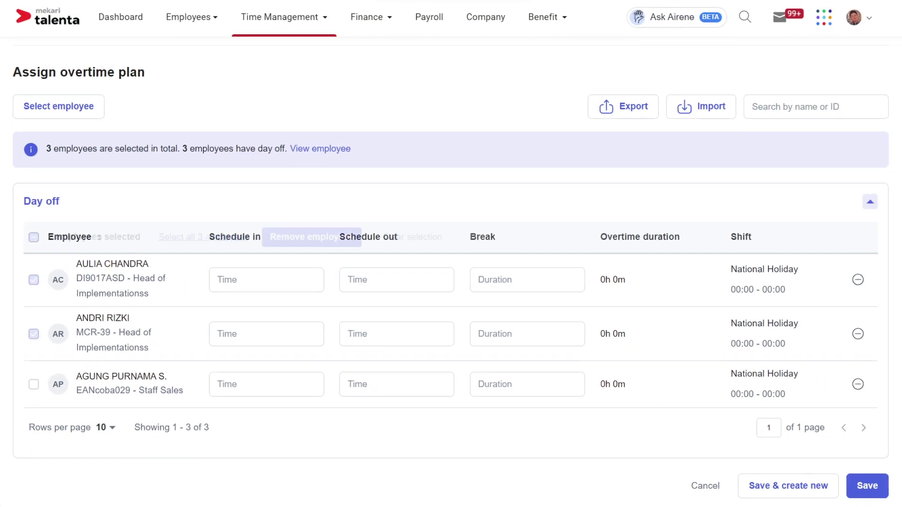
# Set the first day-off employee's schedule from 09:00 to 17:00 and choose 01 hour for the break
pyautogui.click(369, 325)
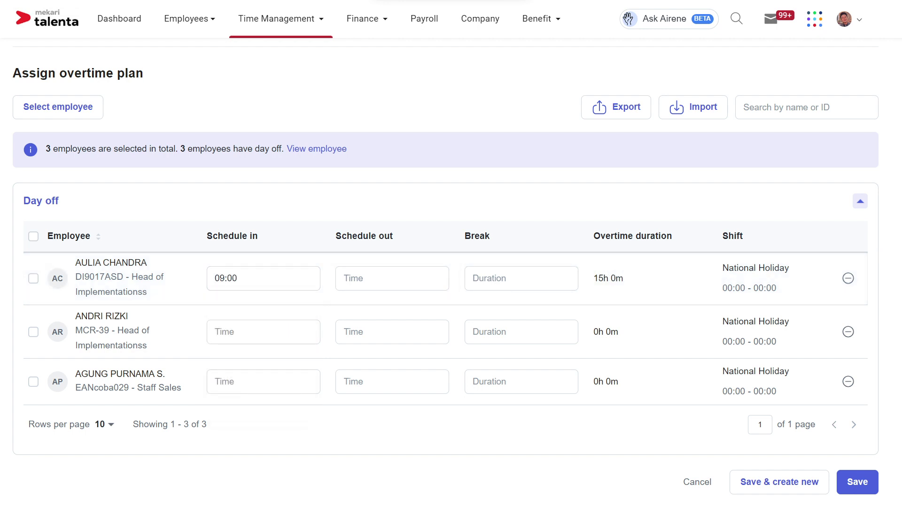
pyautogui.click(392, 278)
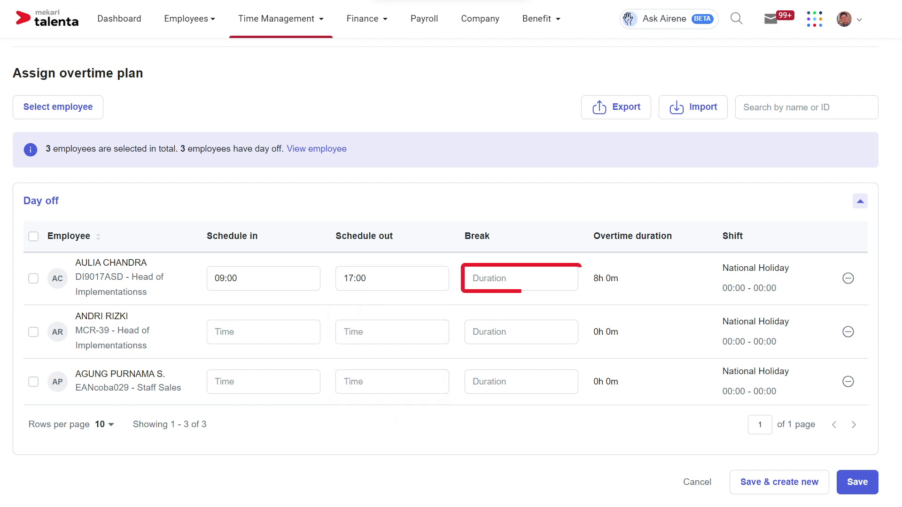
pyautogui.click(521, 279)
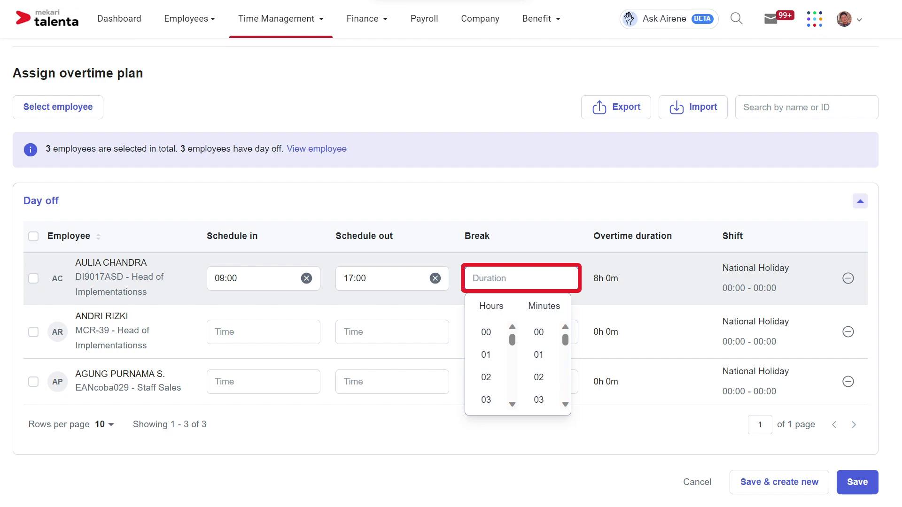
pyautogui.click(486, 355)
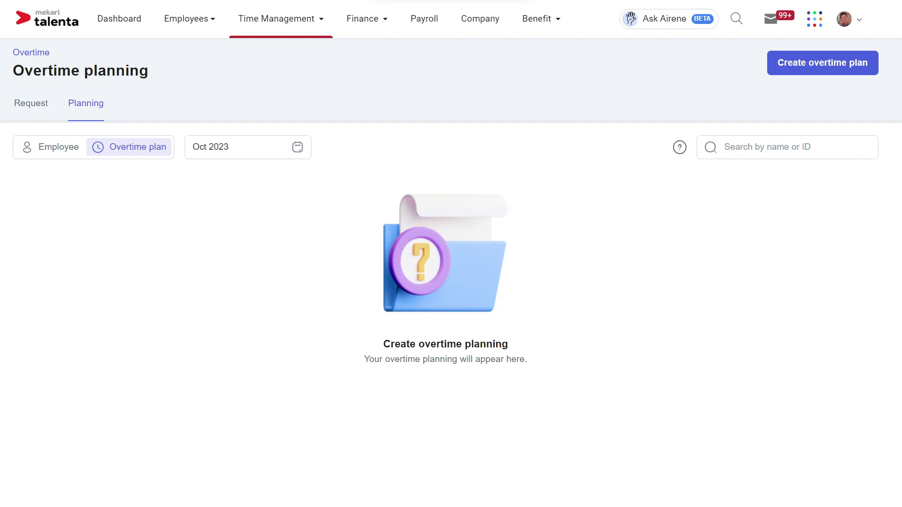
# Show the overtime plans for Dec 2023 and open the details of the 25 Dec 2023 plan
pyautogui.click(248, 147)
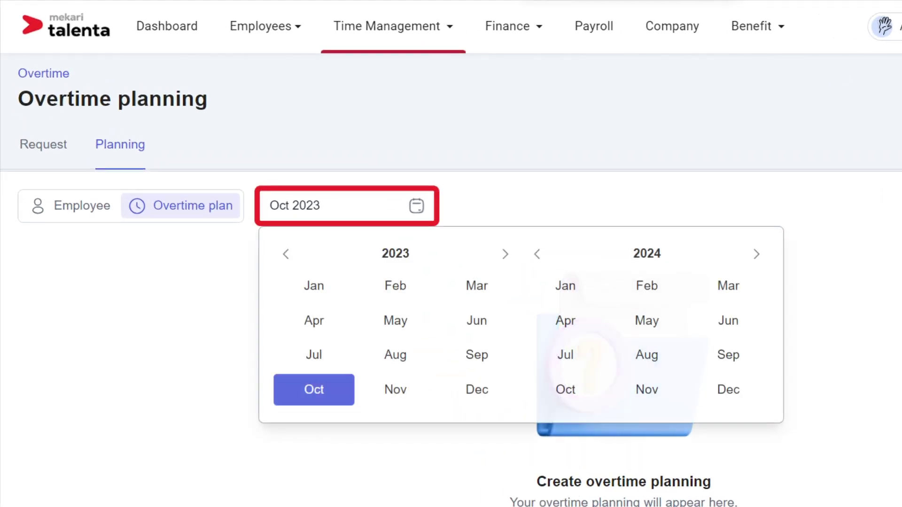
pyautogui.click(476, 390)
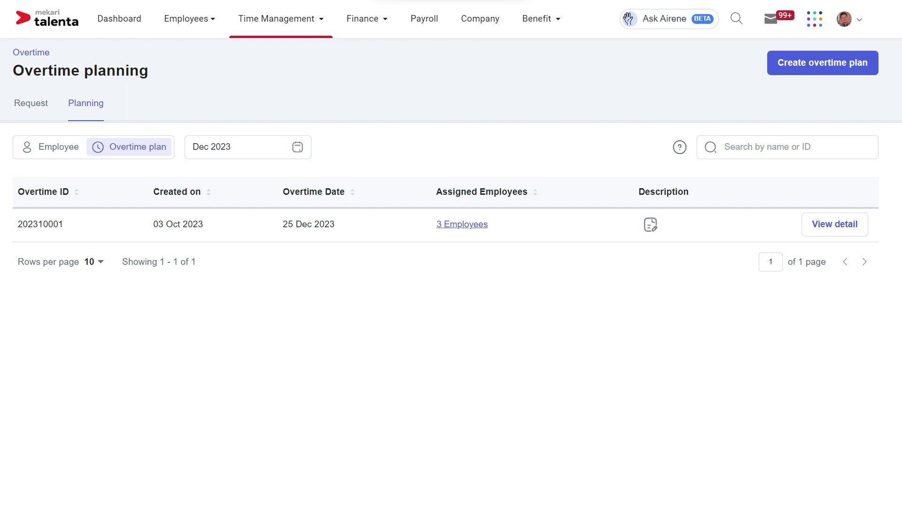
pyautogui.moveTo(650, 224)
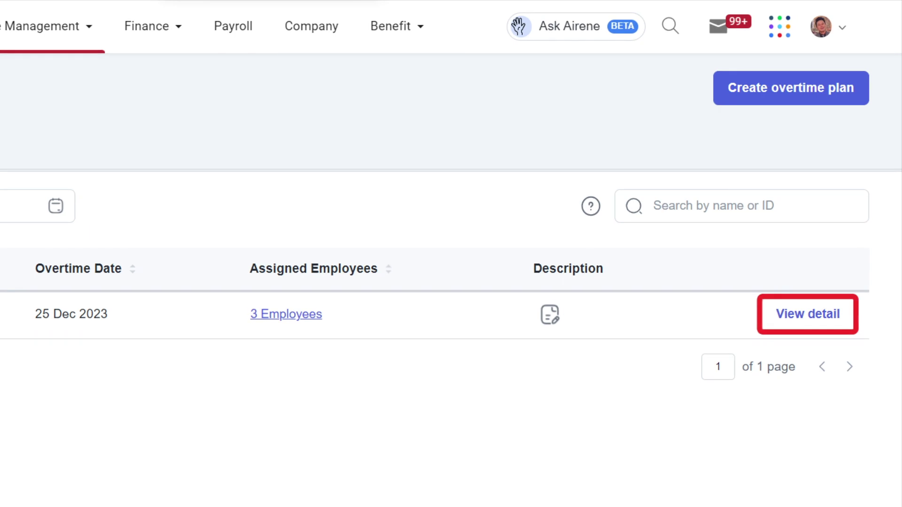
pyautogui.click(808, 314)
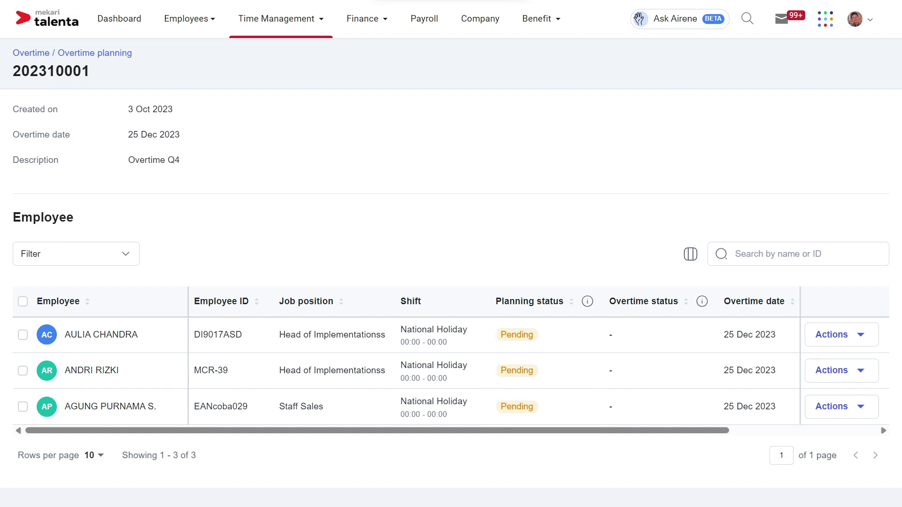
# Select the first two employees in the 25 Dec 2023 plan's employee list
pyautogui.click(22, 334)
pyautogui.click(22, 370)
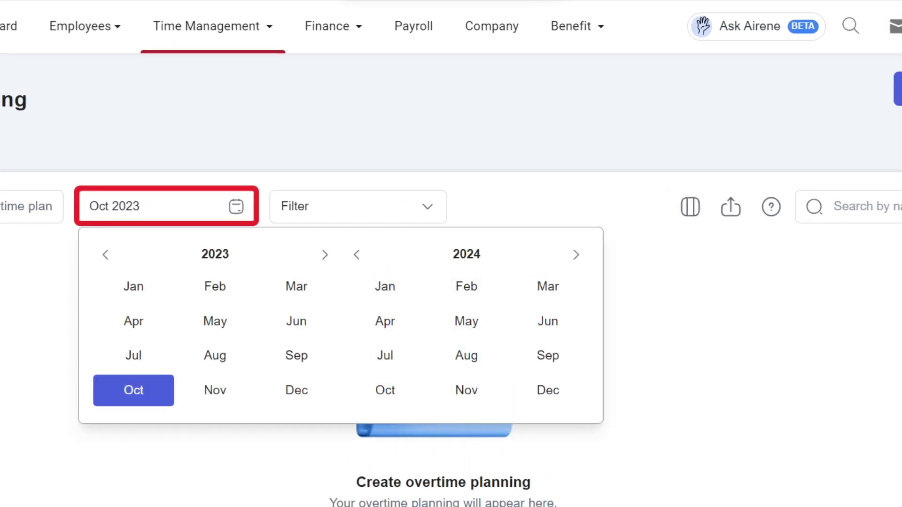
# Show the employee overtime planning for Sep 2023 and cancel the Lead Quality Assurance employee's approved overtime without a reason
pyautogui.click(296, 355)
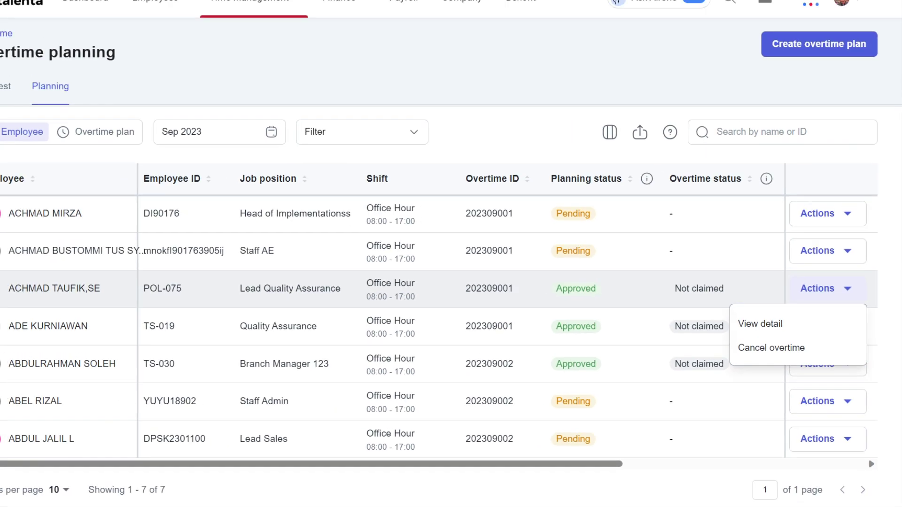
pyautogui.click(727, 293)
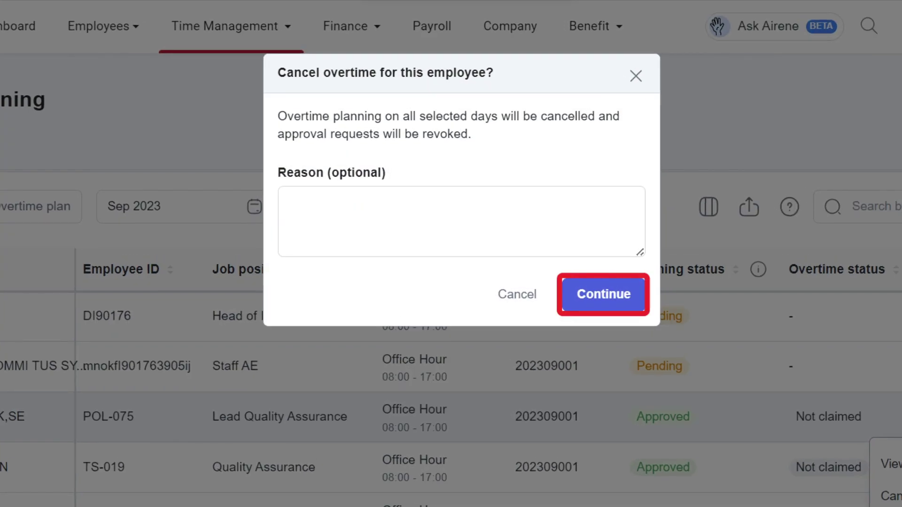
pyautogui.click(604, 294)
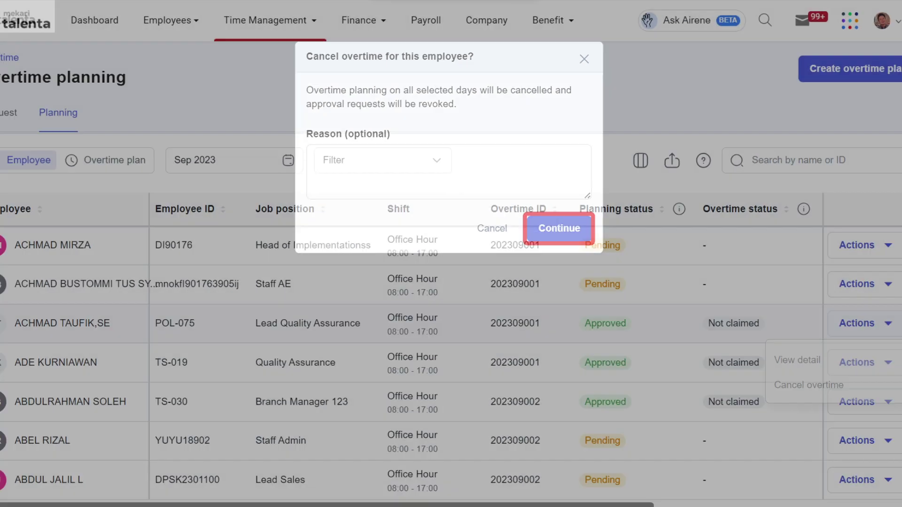